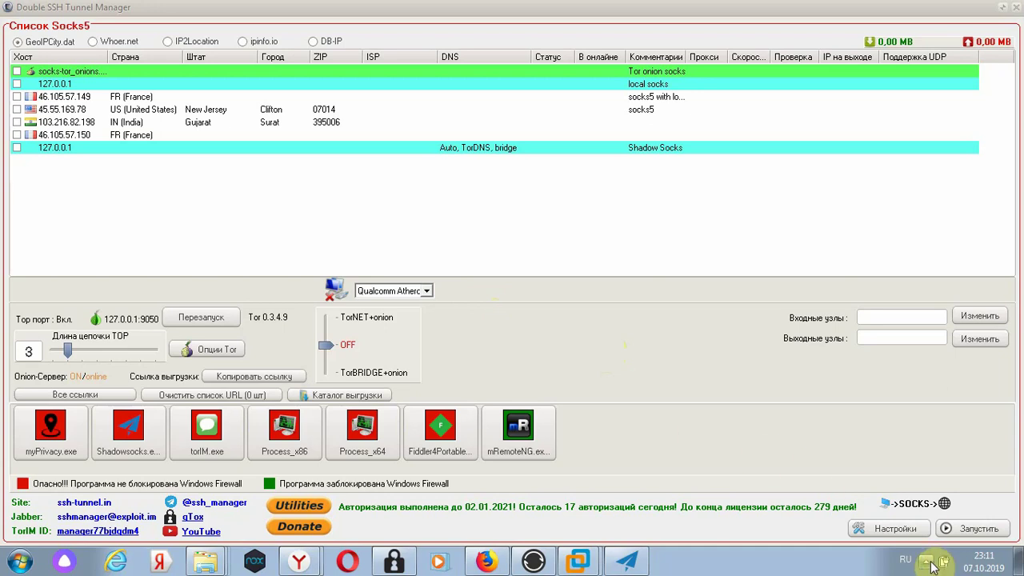
# - Open the Shadowsocks server settings, examine the local proxy port, and accept the dialog
pyautogui.click(929, 562)
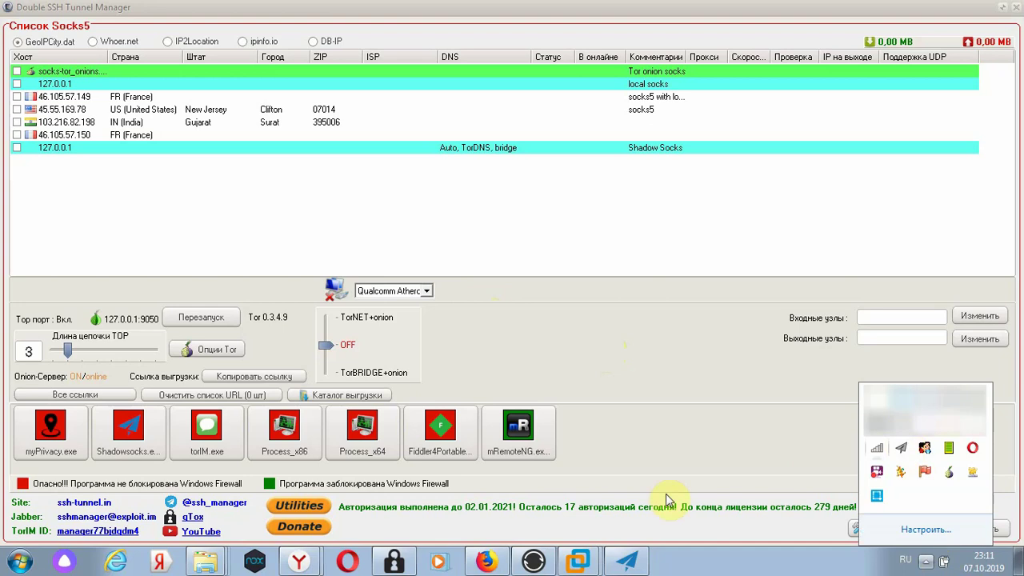
pyautogui.click(630, 563)
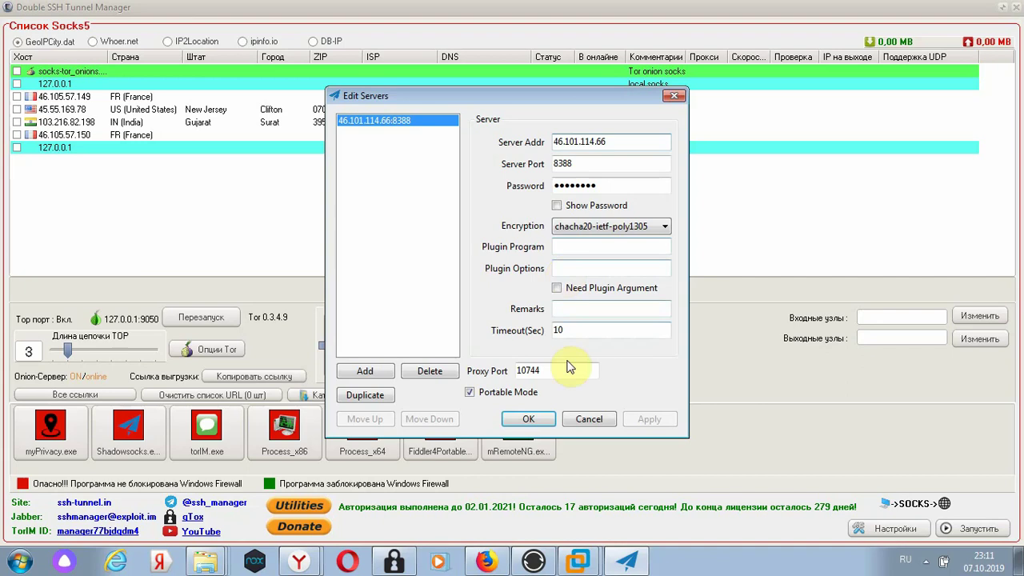
pyautogui.moveTo(543, 371); pyautogui.dragTo(518, 372)
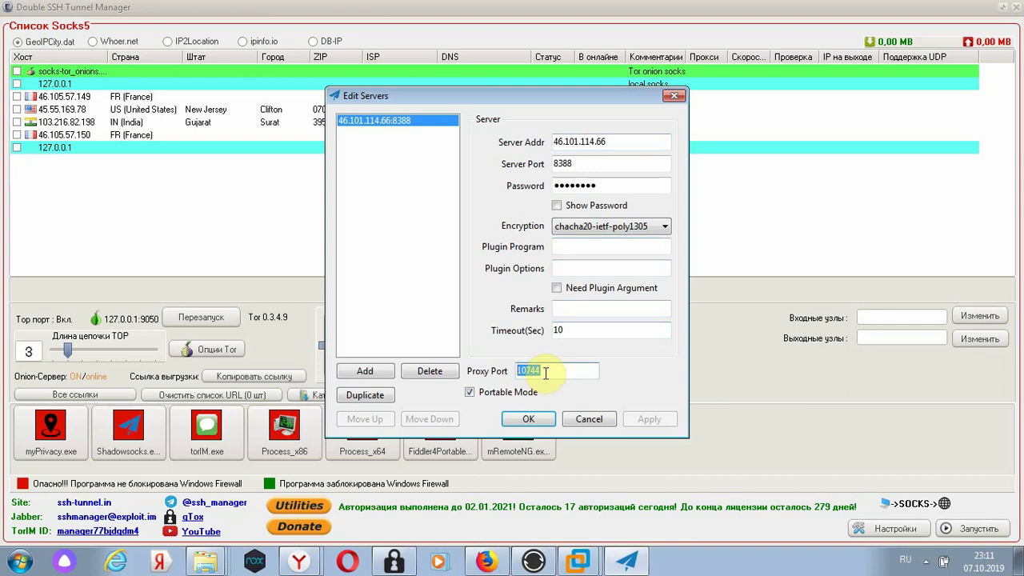
pyautogui.click(546, 372)
pyautogui.moveTo(570, 371); pyautogui.dragTo(518, 387)
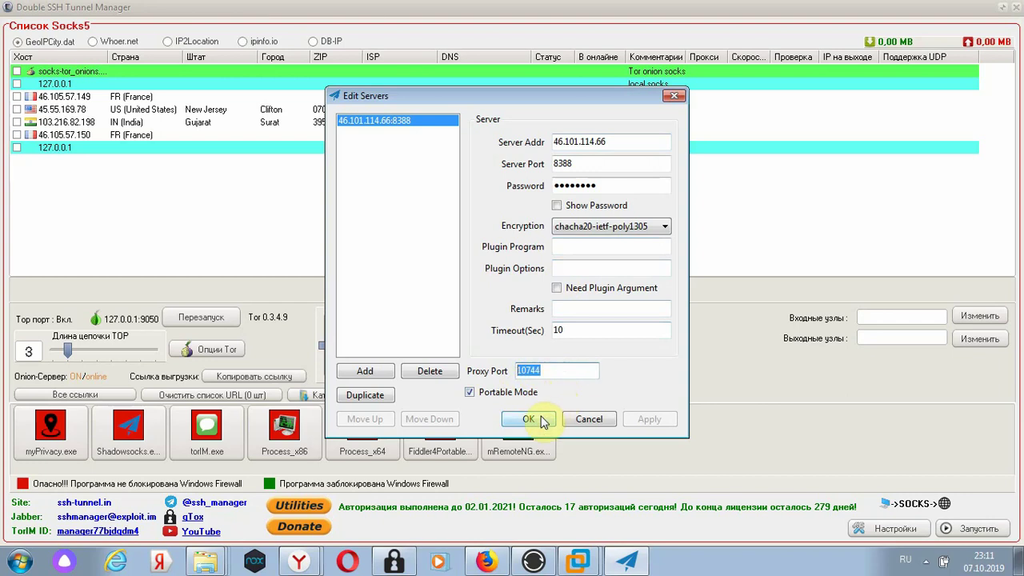
pyautogui.click(528, 419)
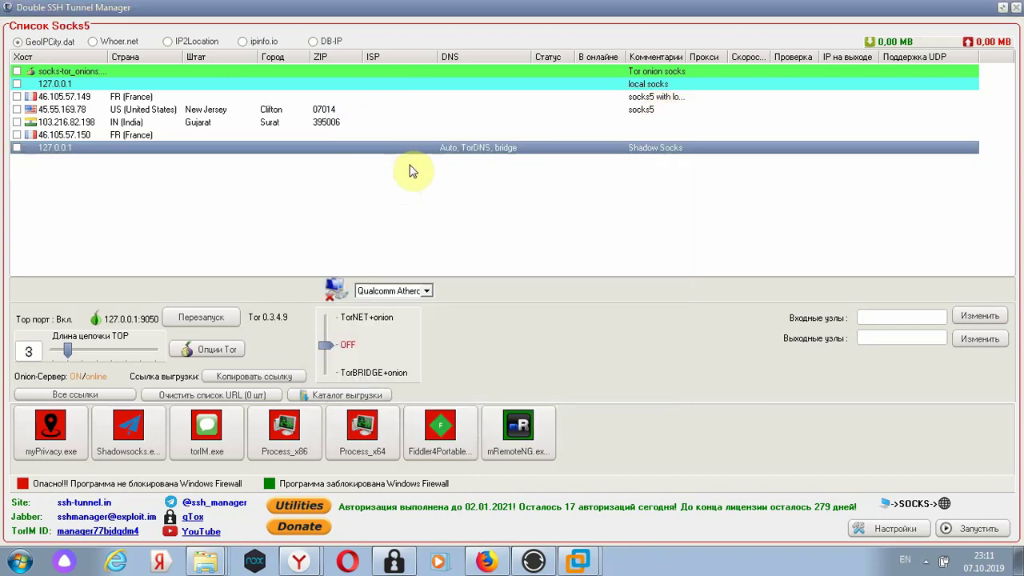
# - Check the Shadow Socks proxy entry, start the connection through it, and dismiss the connection notification
pyautogui.rightClick(425, 154)
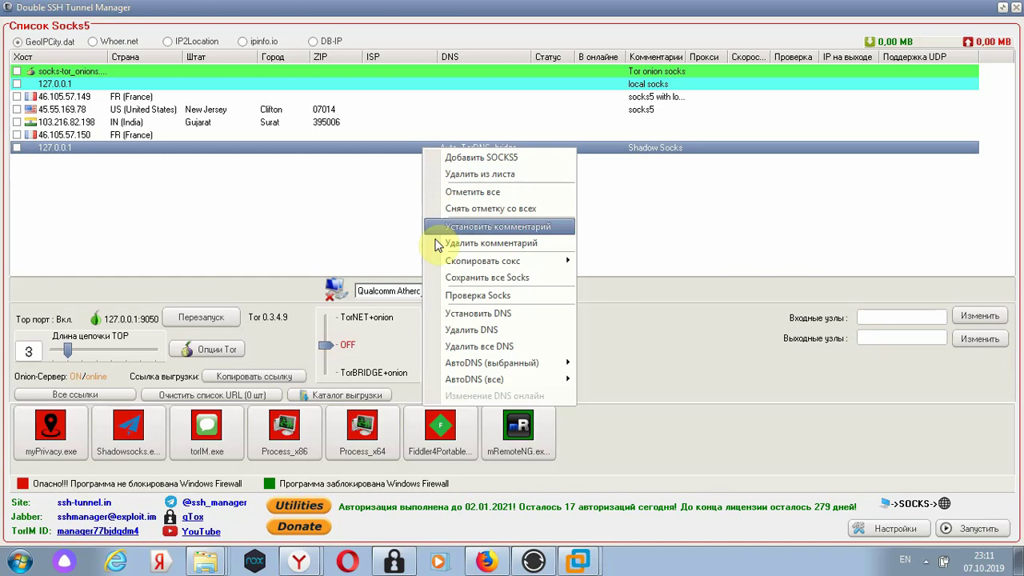
pyautogui.click(474, 297)
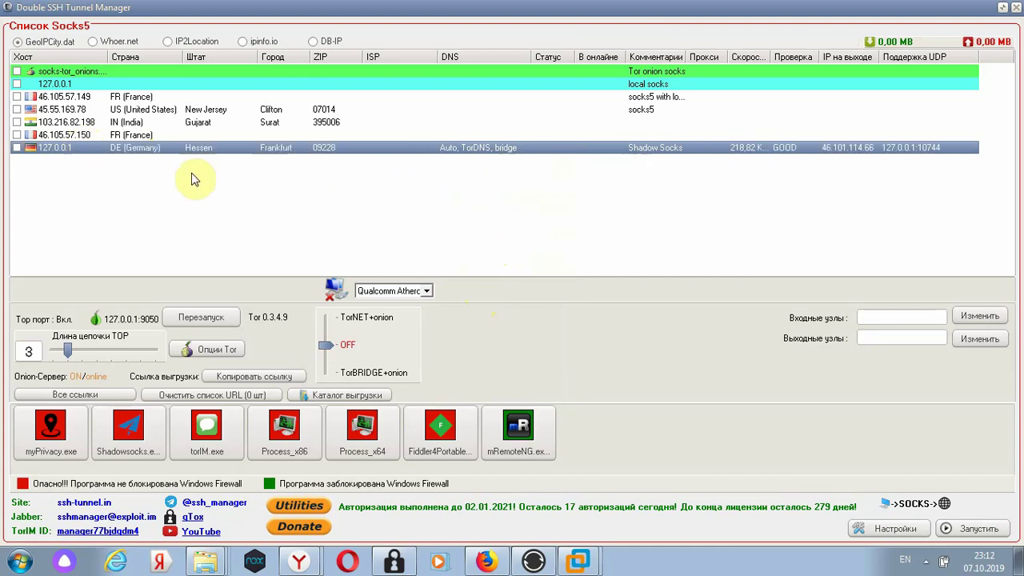
pyautogui.click(16, 148)
pyautogui.click(980, 529)
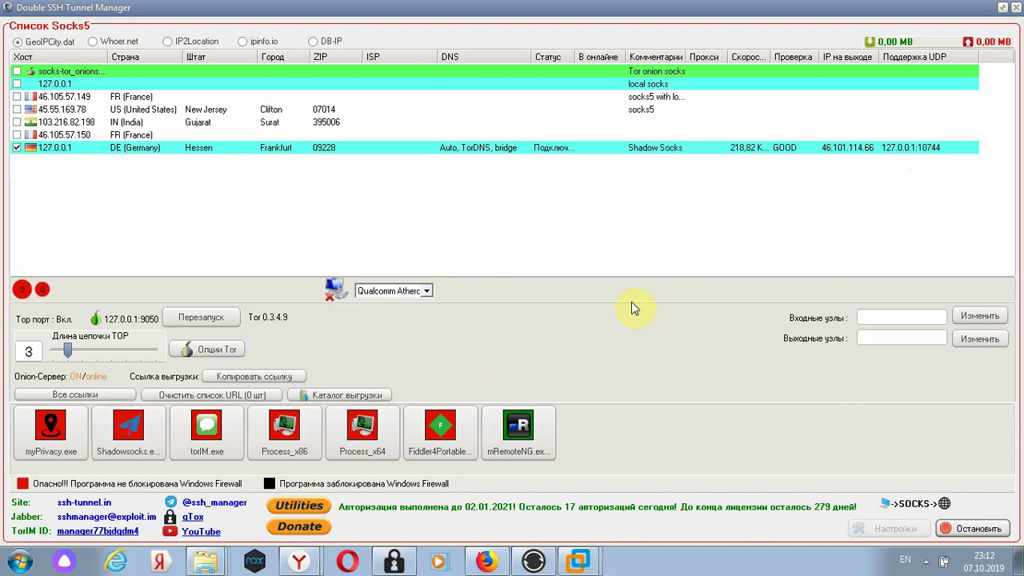
pyautogui.click(614, 261)
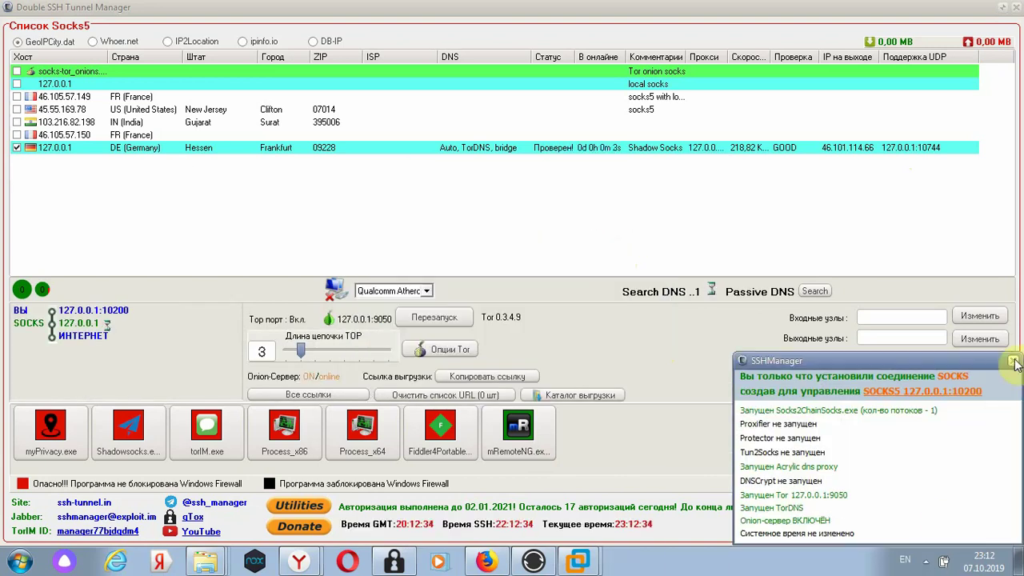
pyautogui.click(1015, 362)
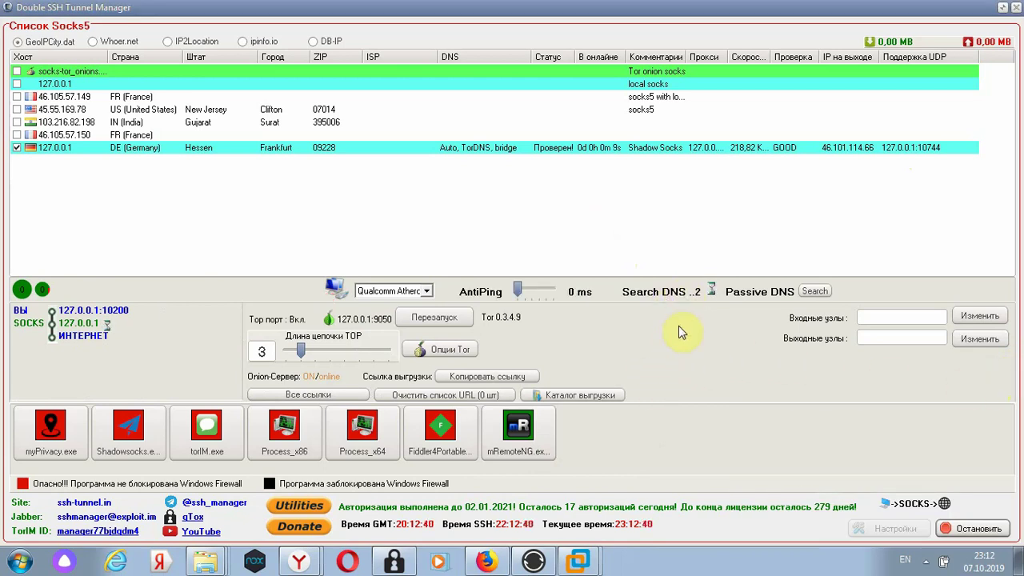
# - Switch to VMware Workstation, then disconnect and reconnect the network adapter of the Windows 10 x64 virtual machine
pyautogui.click(579, 563)
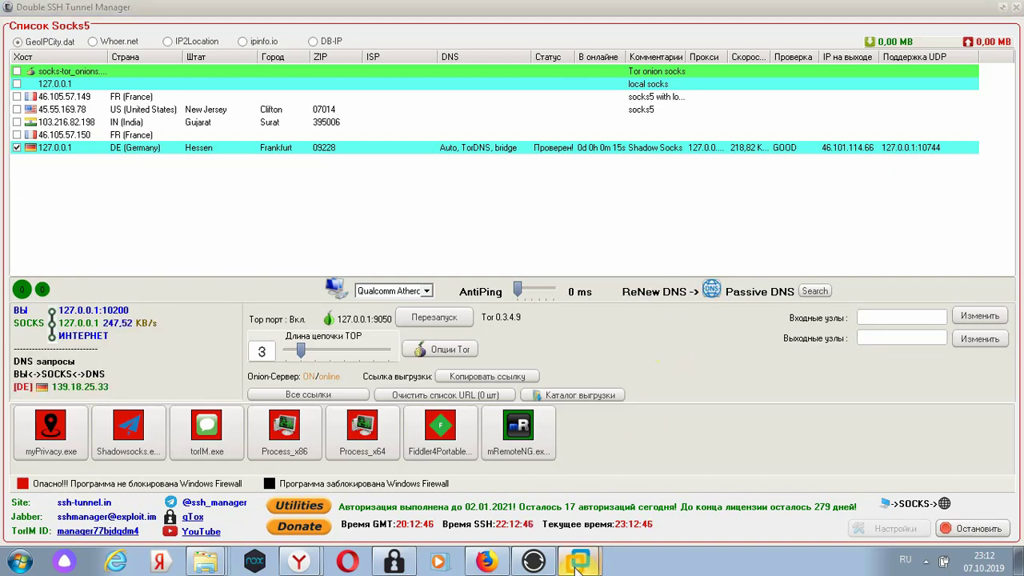
pyautogui.click(579, 563)
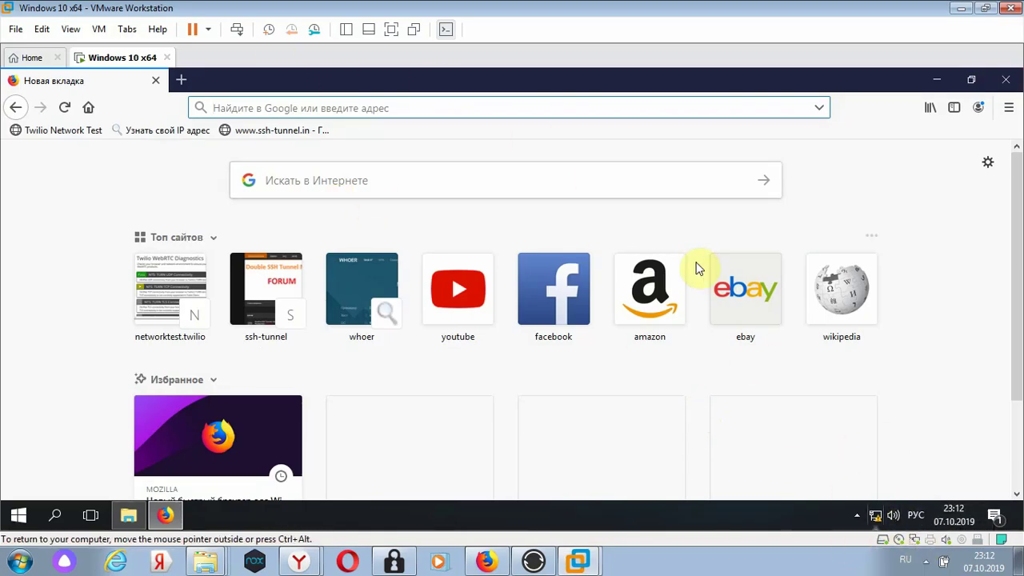
pyautogui.rightClick(916, 542)
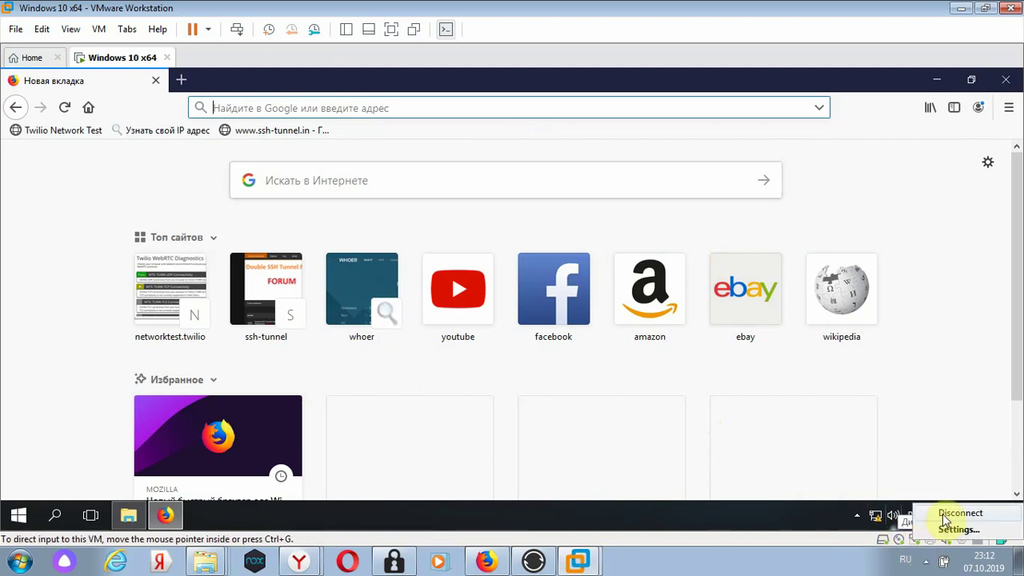
pyautogui.click(956, 513)
pyautogui.rightClick(912, 541)
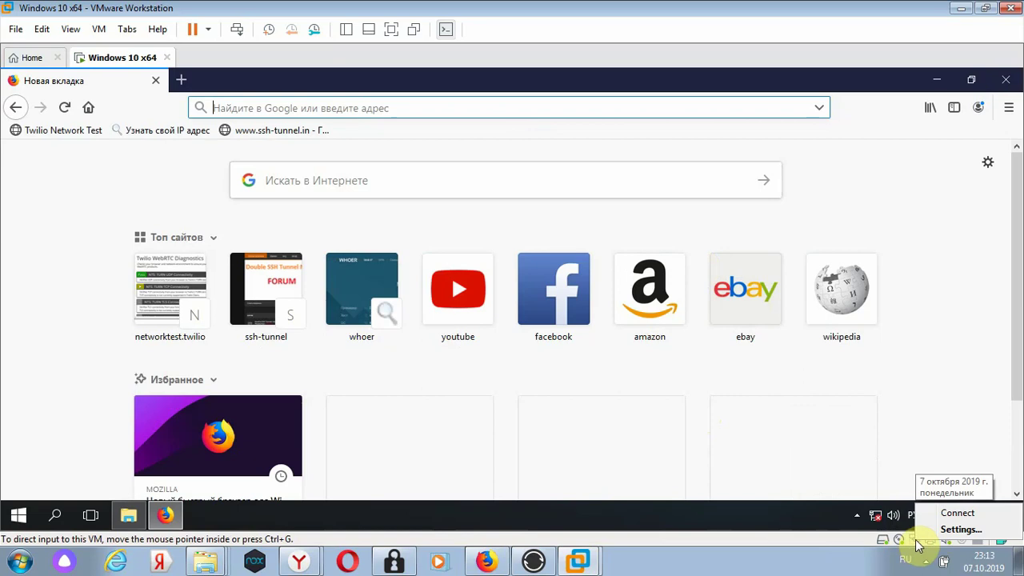
pyautogui.click(941, 515)
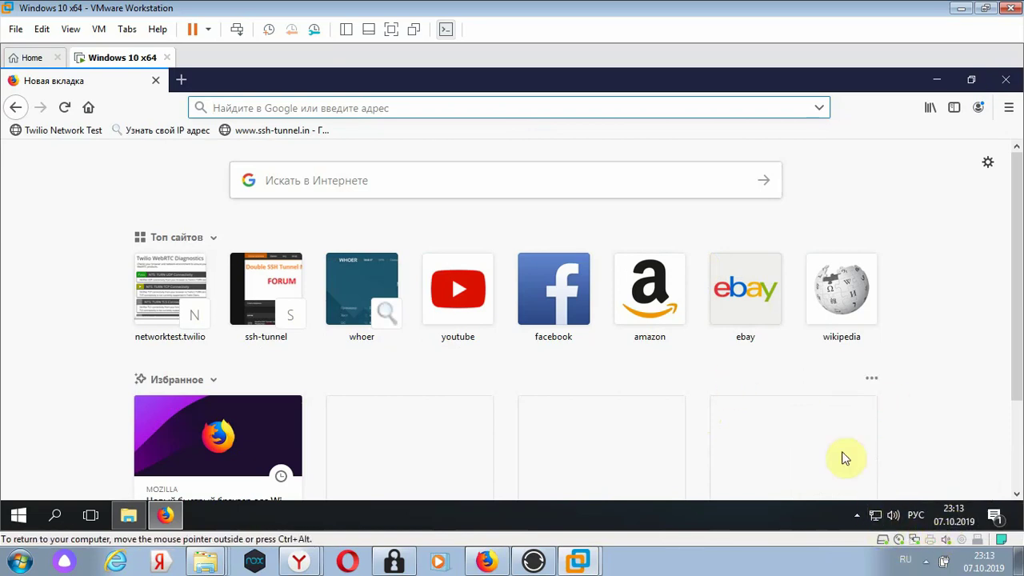
# - Open the whoer.net IP check in a new browser tab to examine the virtual machine's IP, DNS and location
pyautogui.click(88, 183)
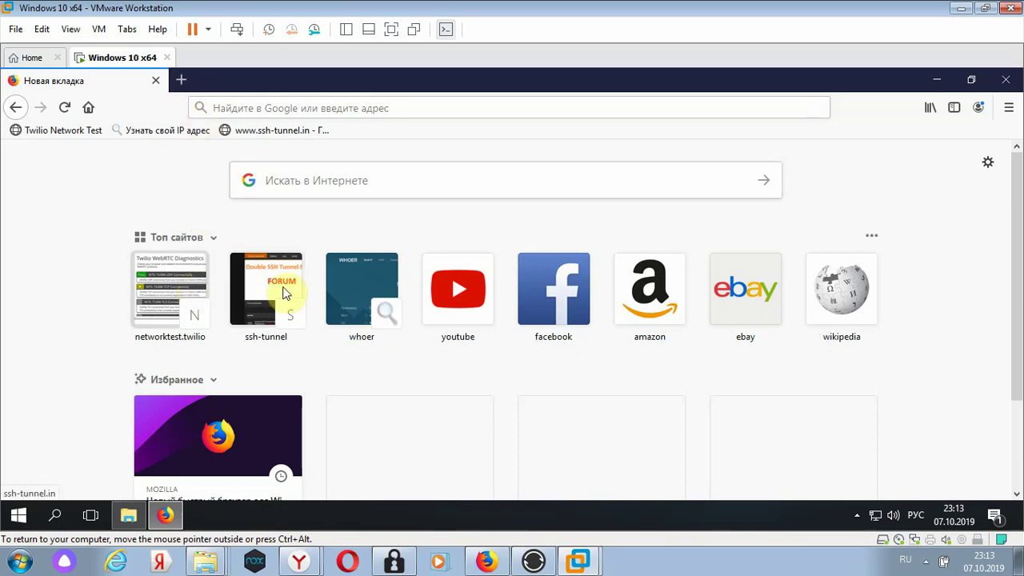
pyautogui.click(181, 80)
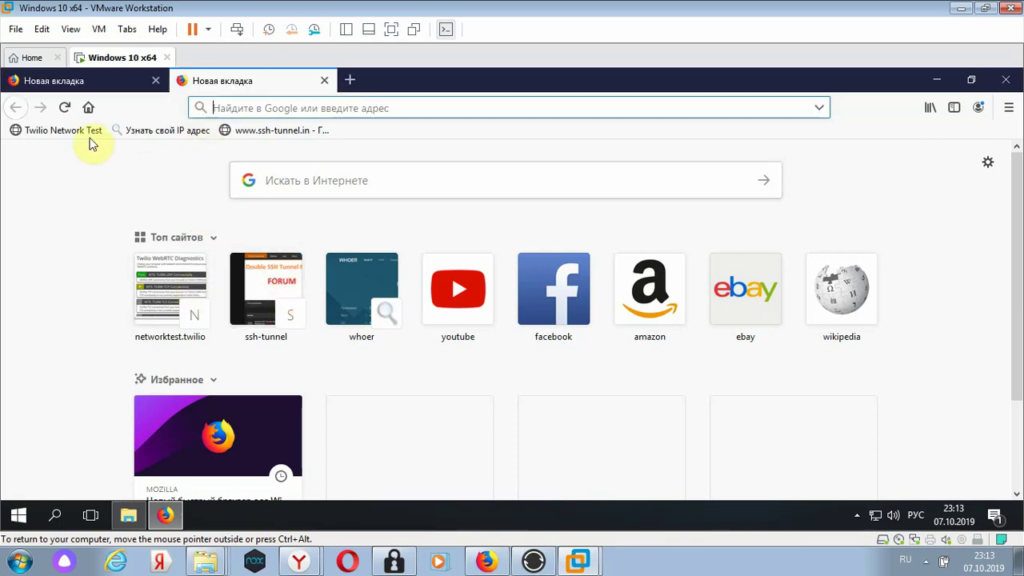
pyautogui.click(176, 128)
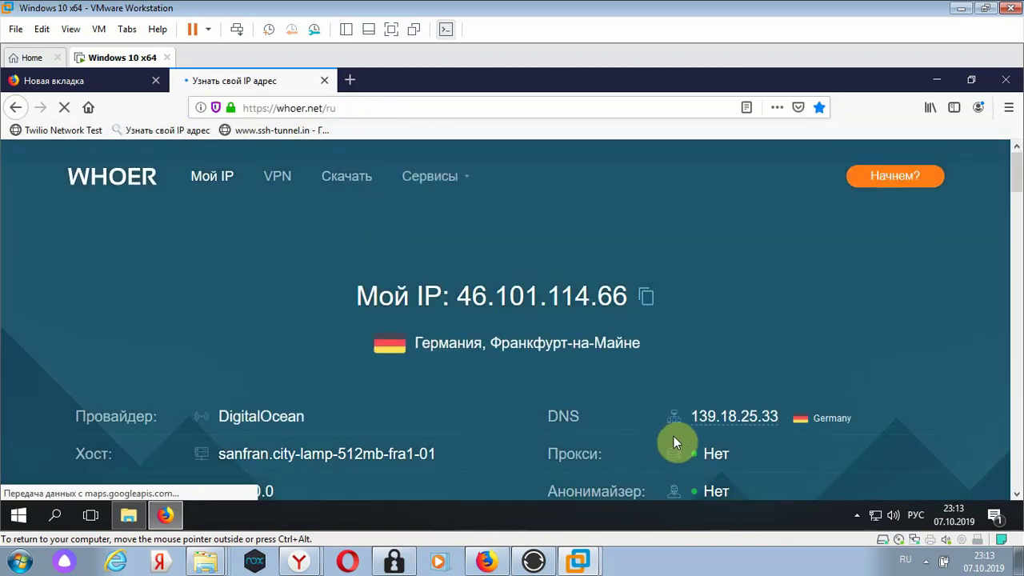
# - Run the Twilio Network Test in another new tab and examine the UDP, TCP and TLS connectivity results
pyautogui.click(349, 80)
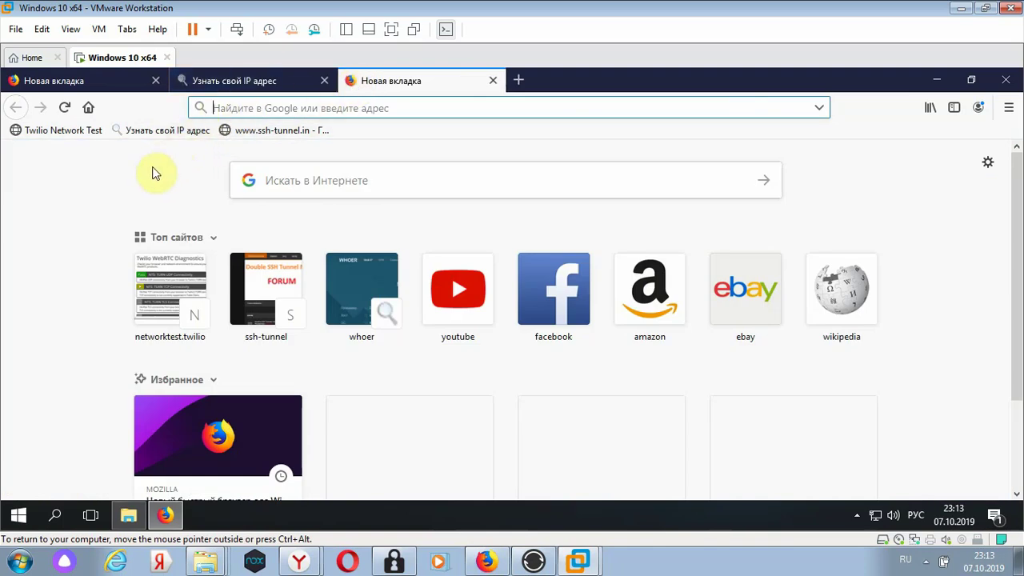
pyautogui.click(239, 83)
pyautogui.click(379, 84)
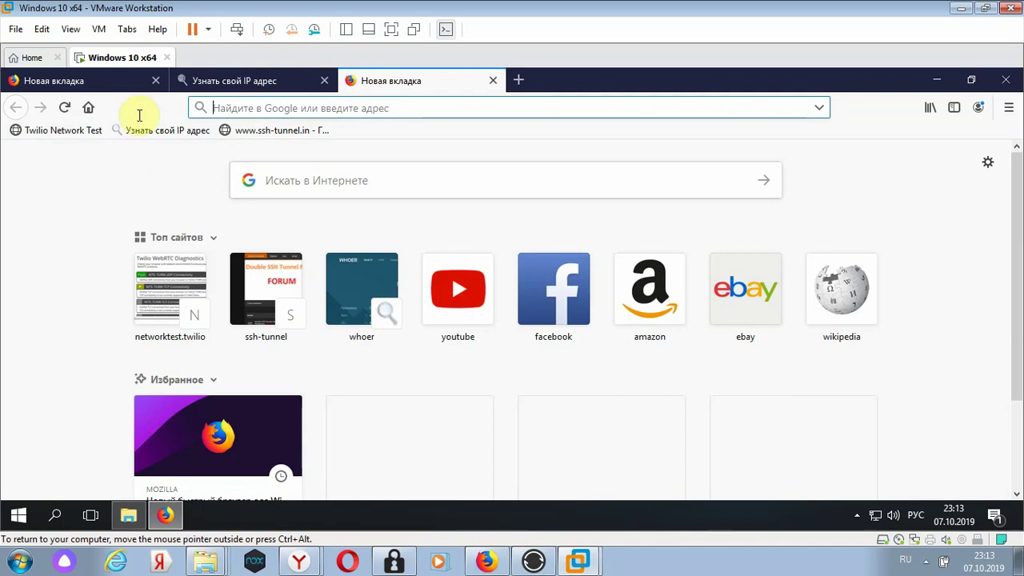
pyautogui.click(58, 131)
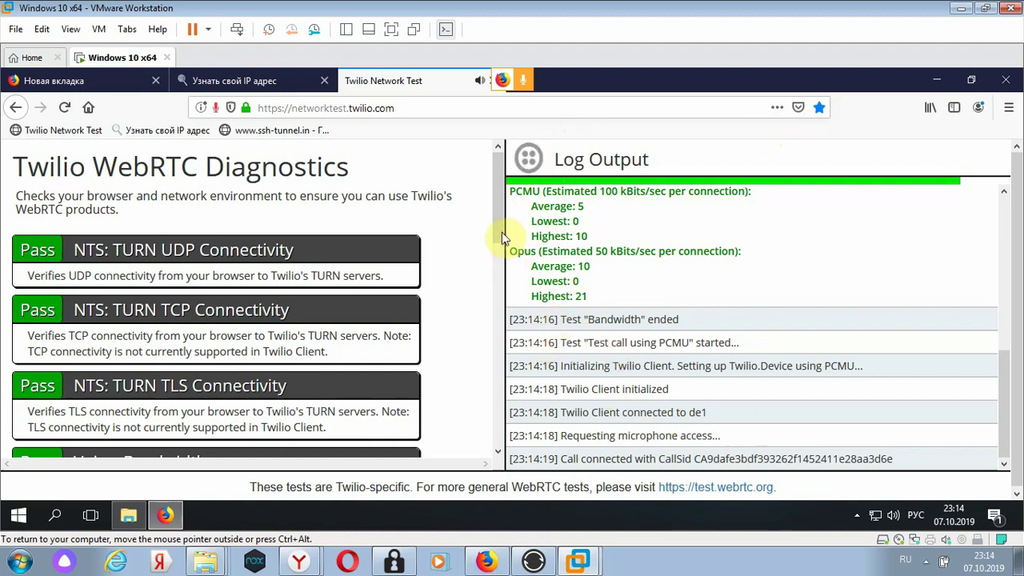
pyautogui.moveTo(500, 202); pyautogui.dragTo(507, 183)
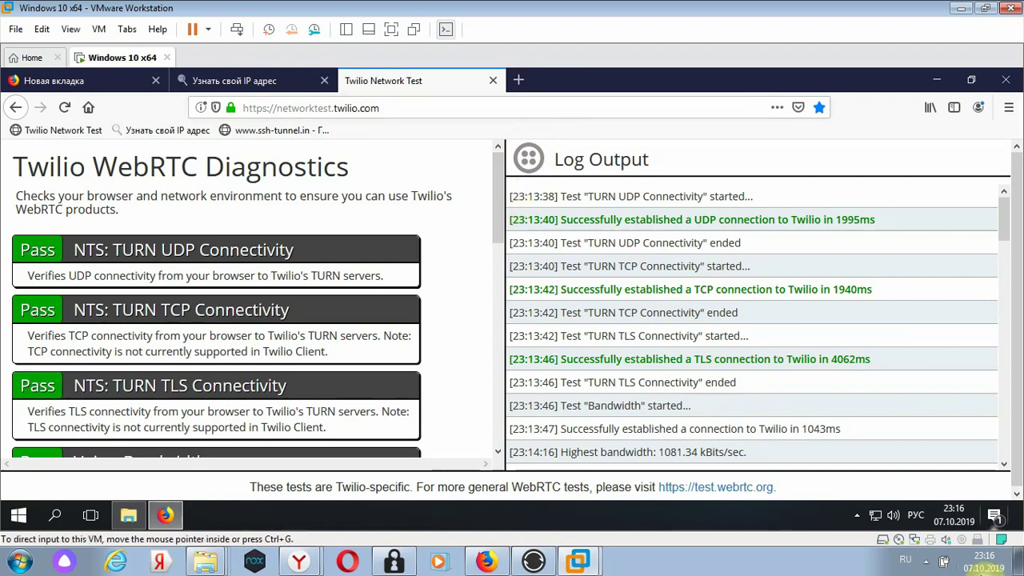
# - Return to Double SSH Tunnel Manager, stop the Shadow Socks connection, and set the Tor mode to TorBRIDGE+onion
pyautogui.click(927, 567)
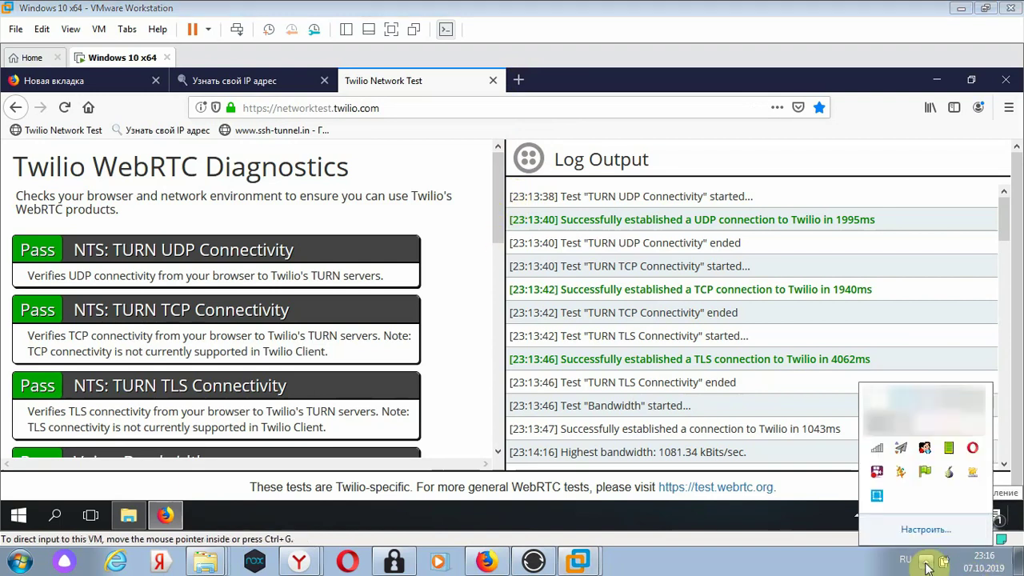
pyautogui.rightClick(925, 472)
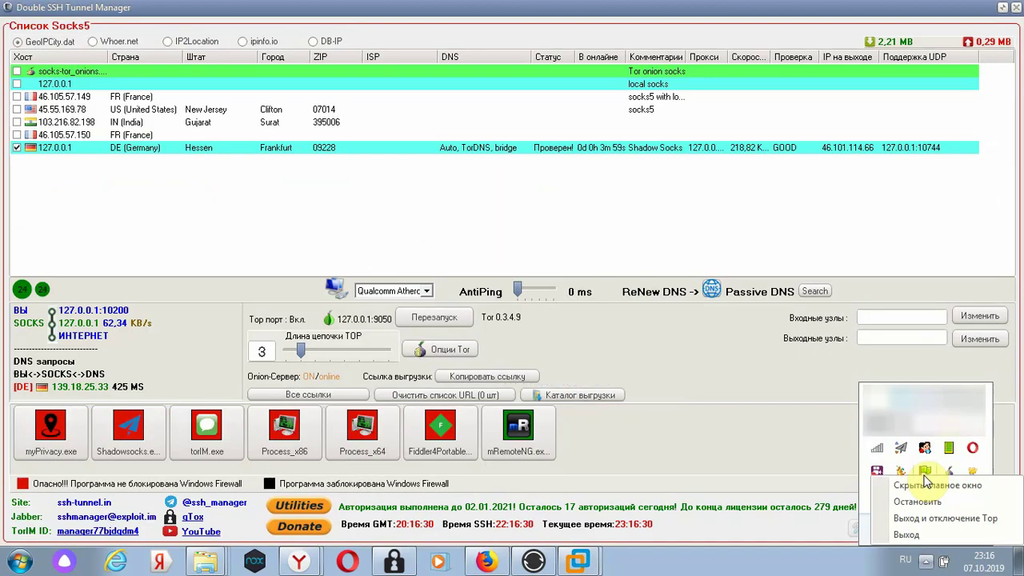
pyautogui.click(520, 190)
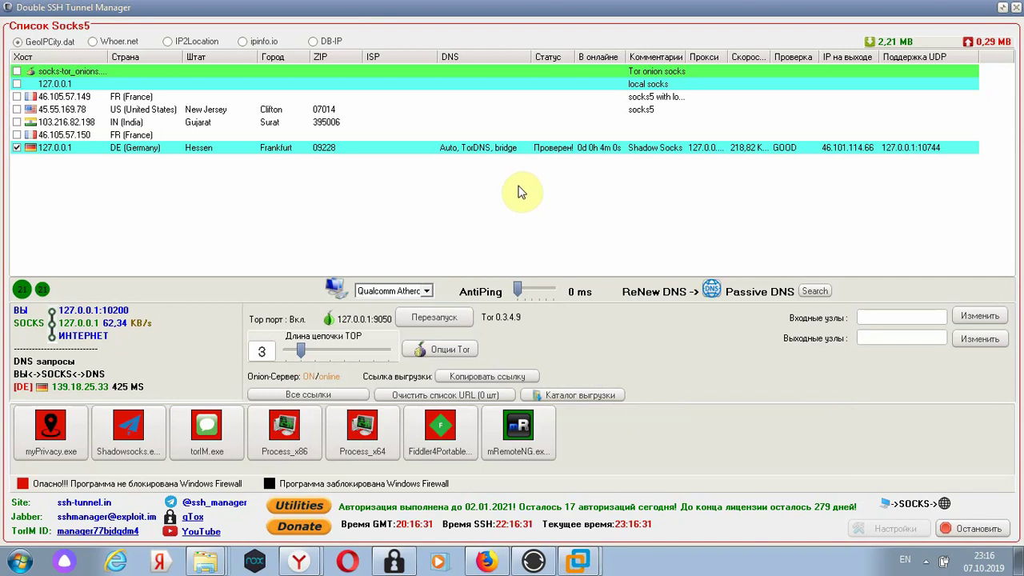
pyautogui.click(972, 532)
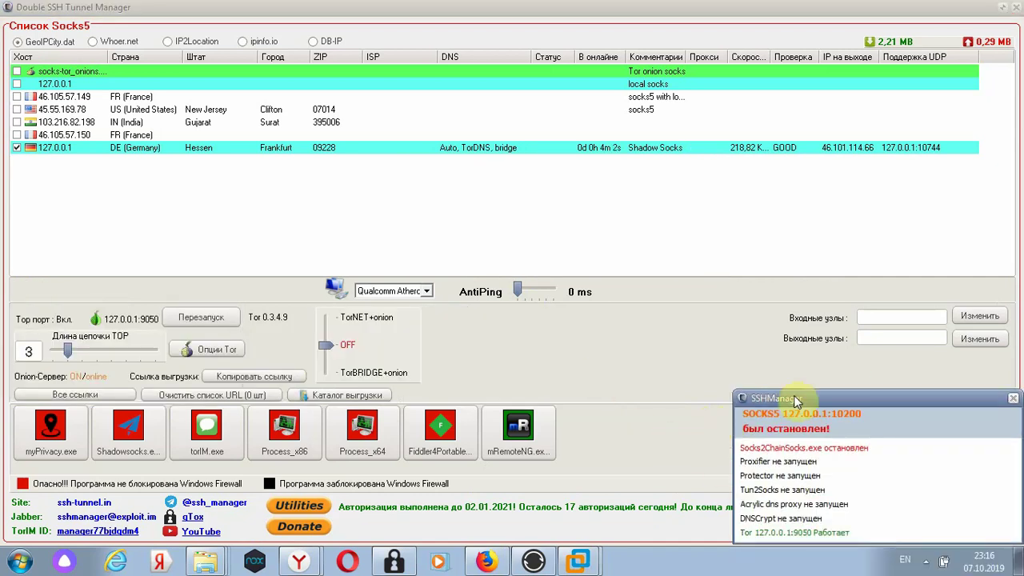
pyautogui.click(1013, 398)
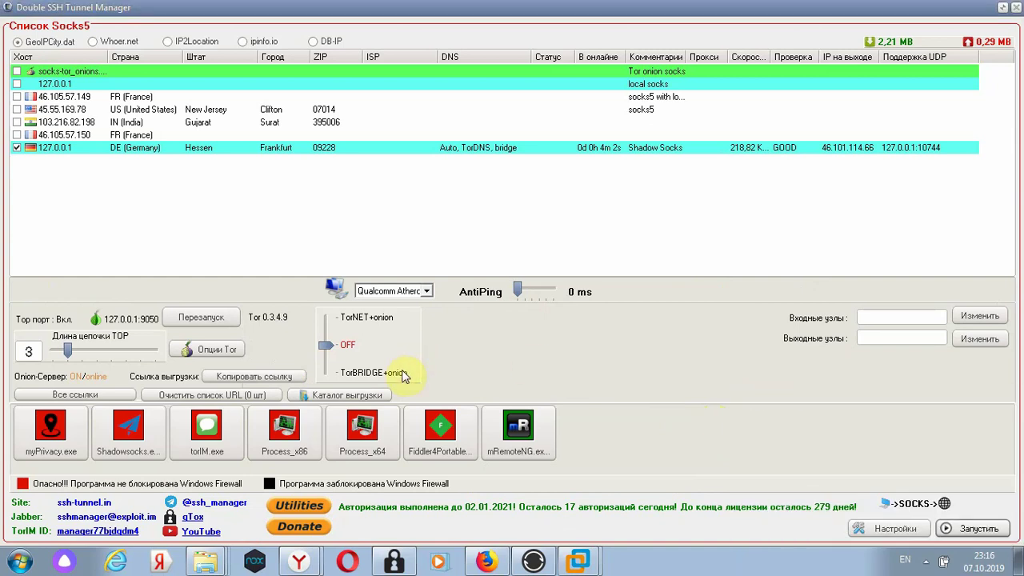
pyautogui.click(326, 375)
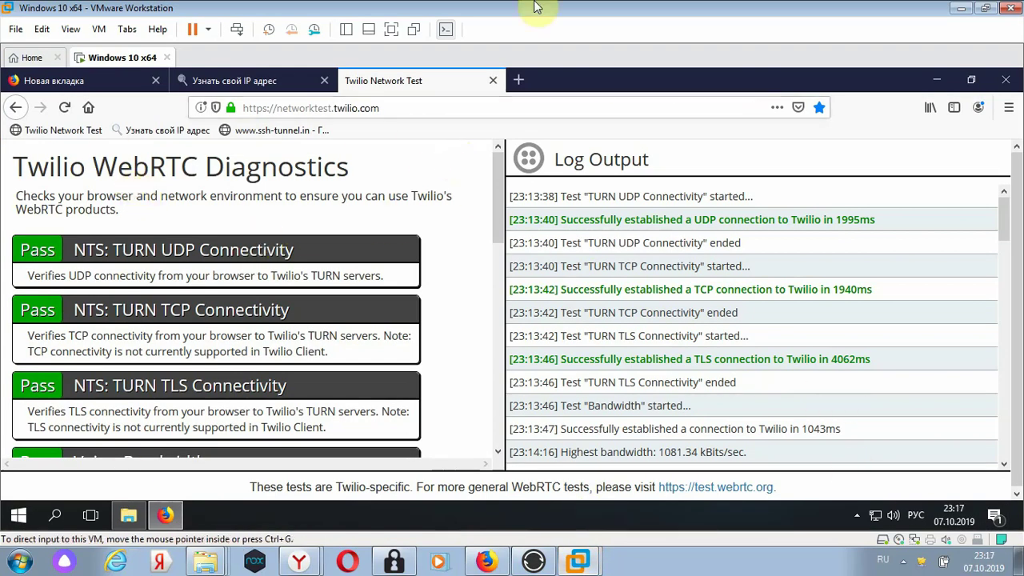
# - Reopen the whoer.net IP check in a new tab and examine the IP, host name, DNS and anonymizer fields
pyautogui.click(519, 81)
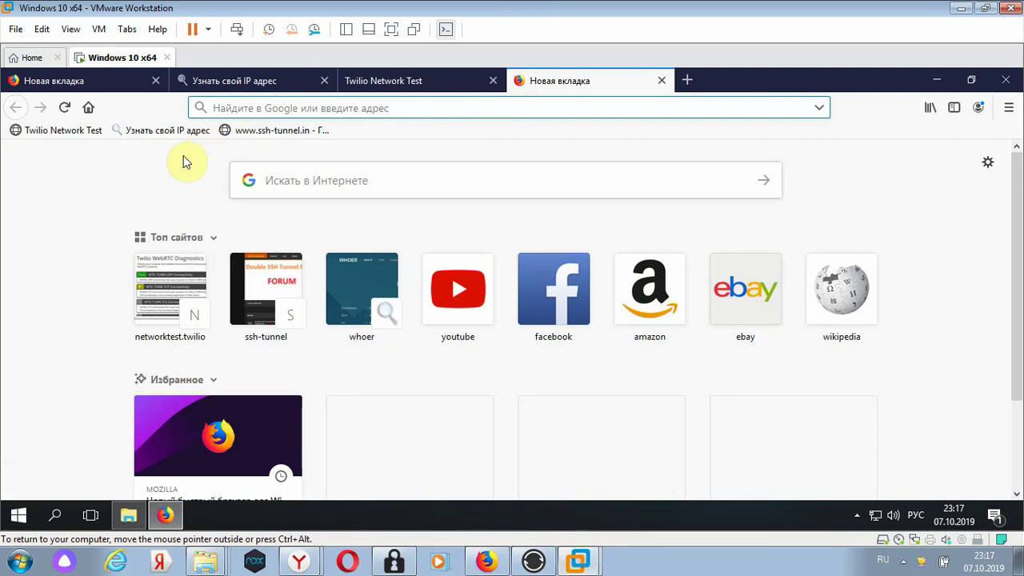
pyautogui.click(167, 130)
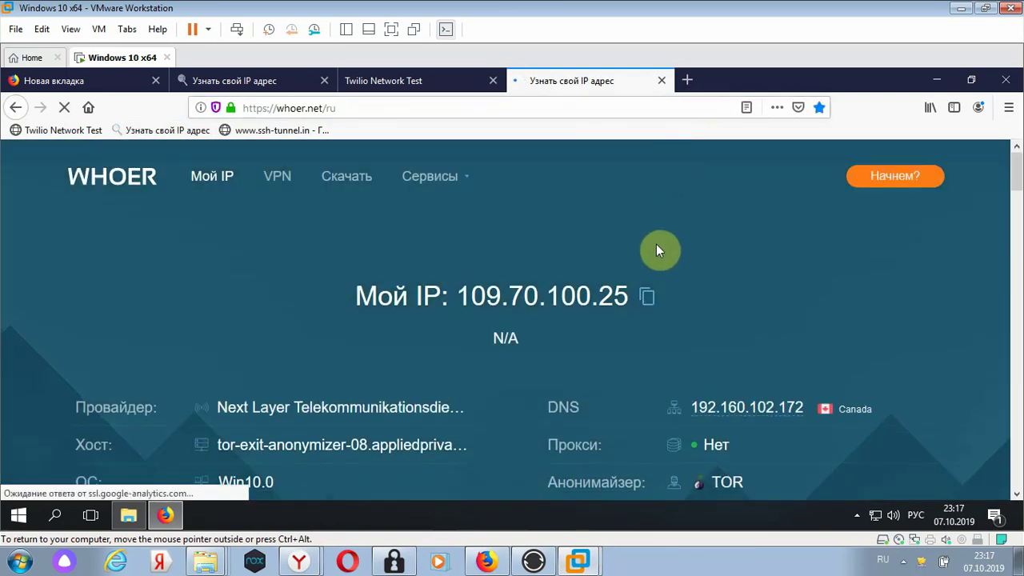
pyautogui.scroll(-2, 656, 245)
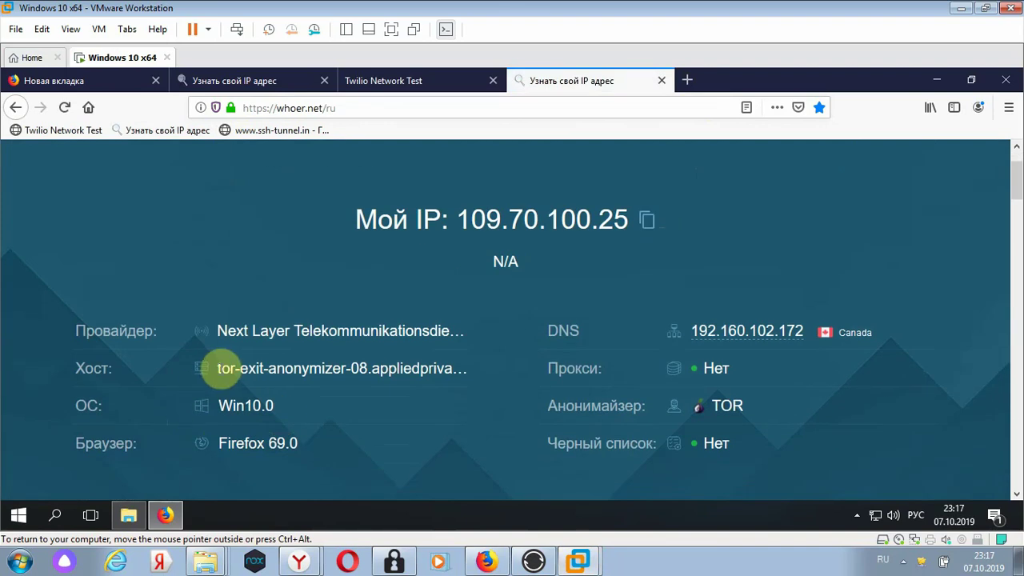
pyautogui.moveTo(218, 369); pyautogui.dragTo(464, 382)
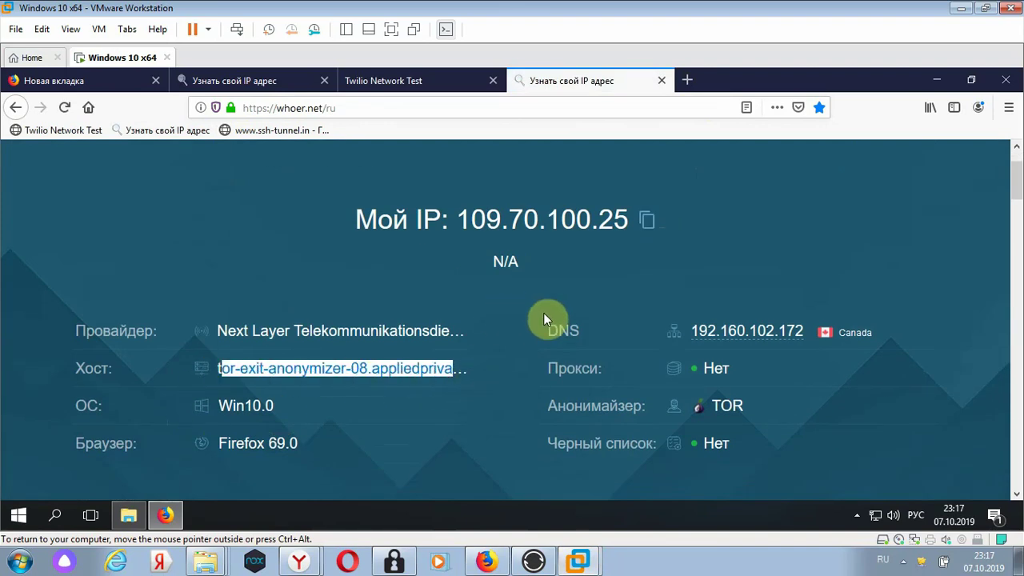
pyautogui.scroll(2, 543, 315)
pyautogui.scroll(-3, 709, 445)
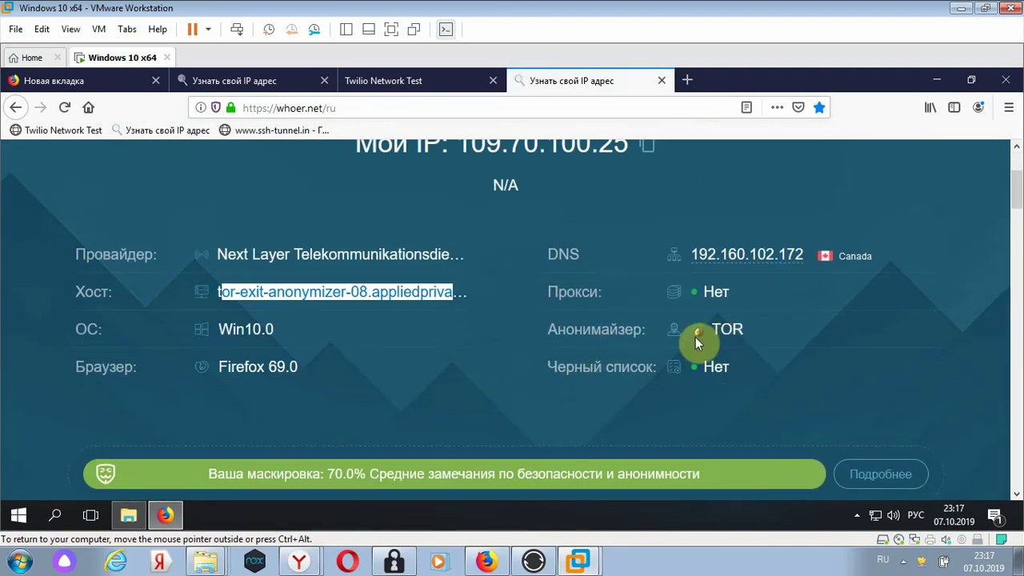
pyautogui.scroll(4, 697, 329)
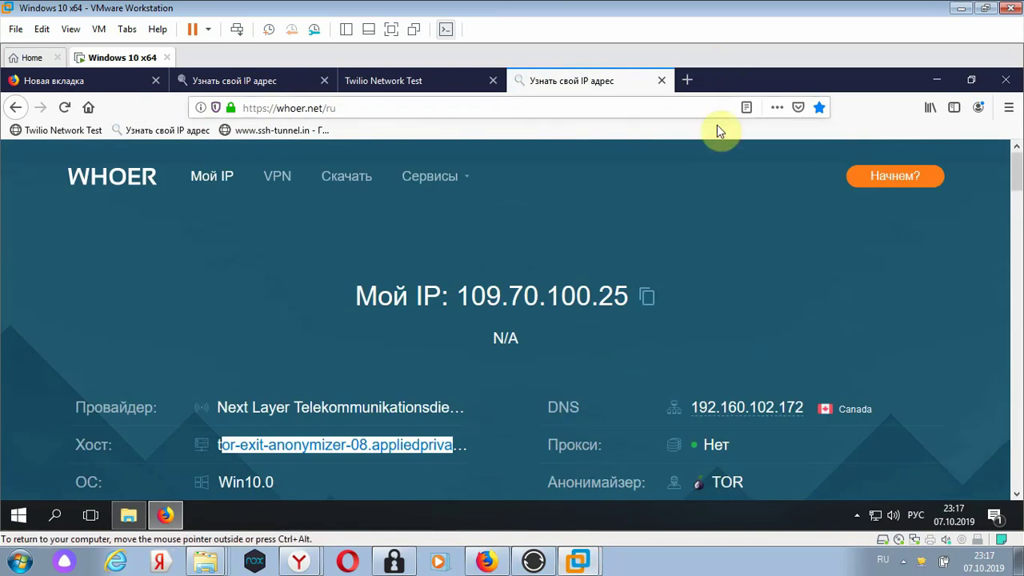
# - Run the Twilio Network Test again in a new tab over the Tor bridge connection and examine its log
pyautogui.click(693, 78)
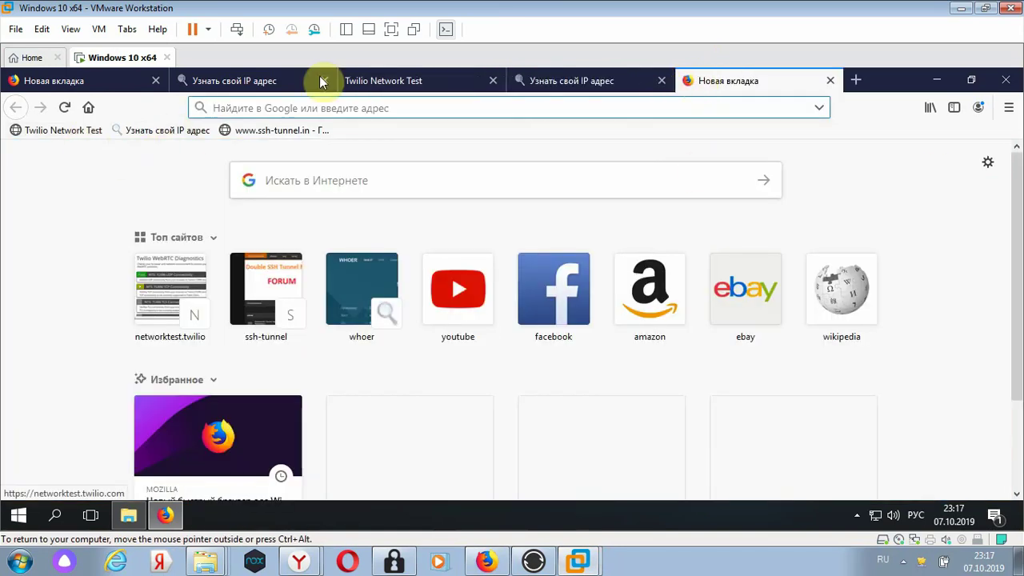
pyautogui.click(66, 134)
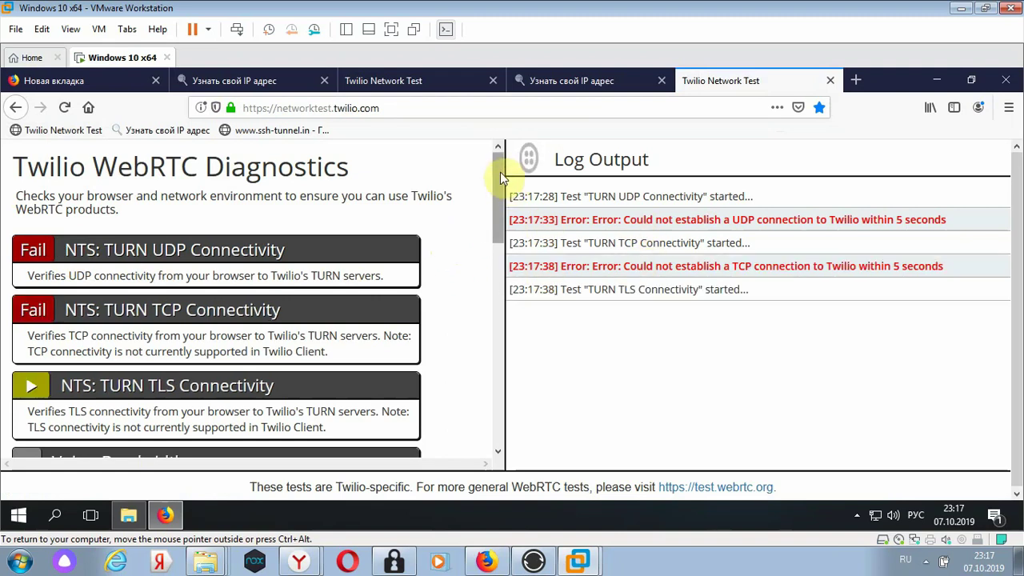
pyautogui.moveTo(497, 172); pyautogui.dragTo(497, 157)
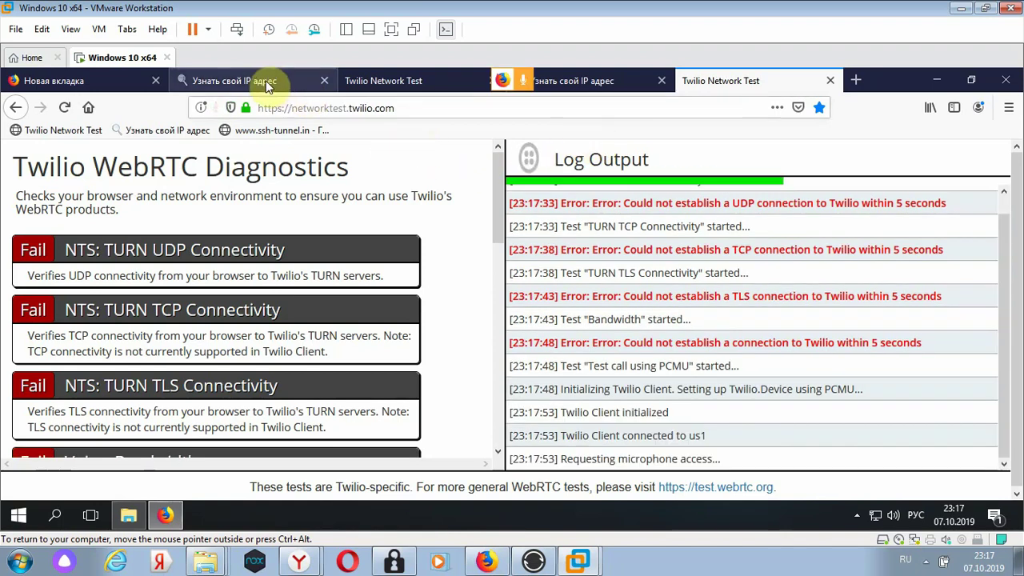
# - Compare the whoer.net results of the Shadow Socks tab with those of the Tor bridge tab
pyautogui.click(255, 81)
pyautogui.scroll(-3, 512, 232)
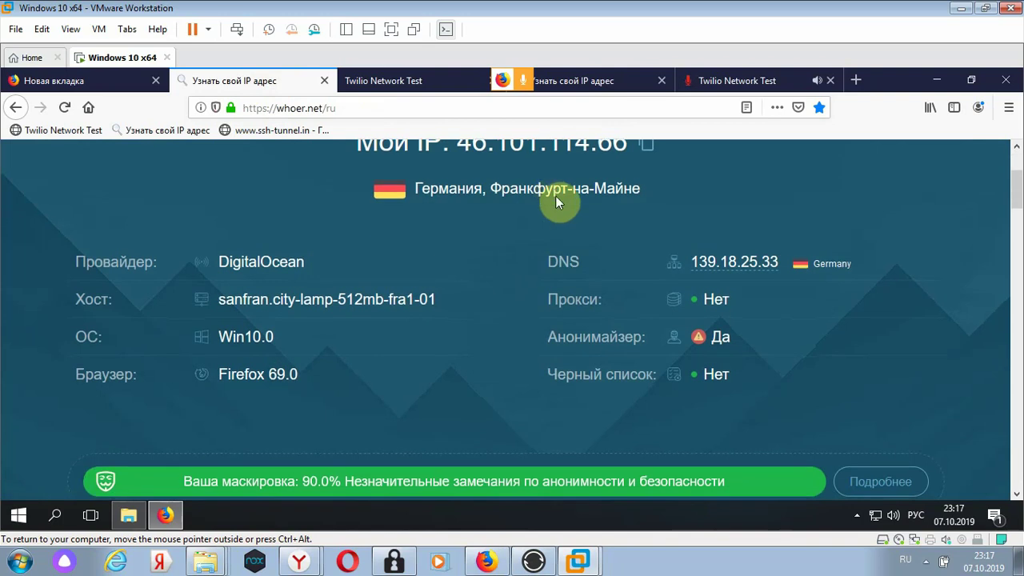
pyautogui.scroll(-4, 556, 195)
pyautogui.scroll(4, 556, 195)
pyautogui.scroll(3, 556, 195)
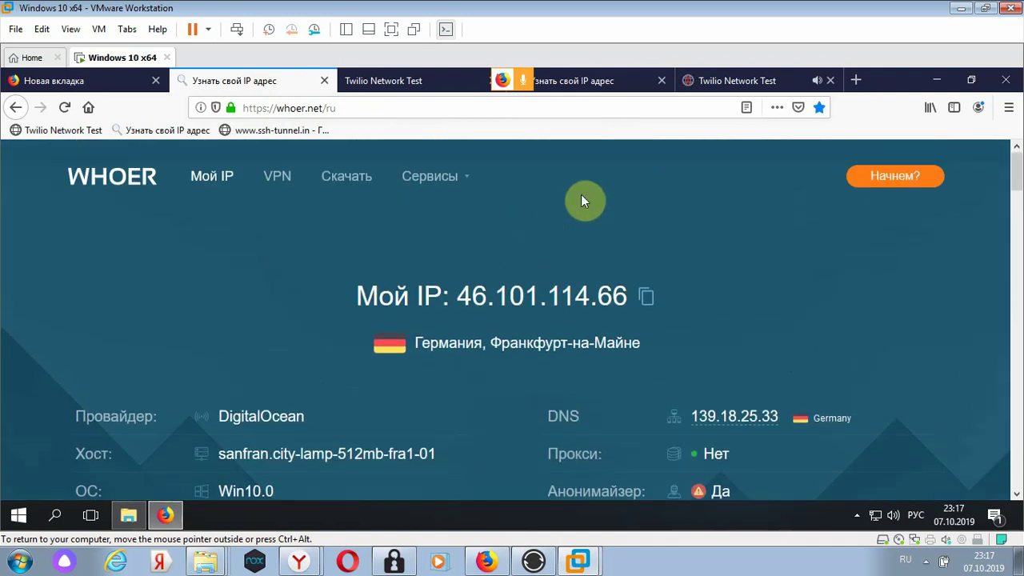
pyautogui.click(585, 84)
pyautogui.scroll(-2, 654, 170)
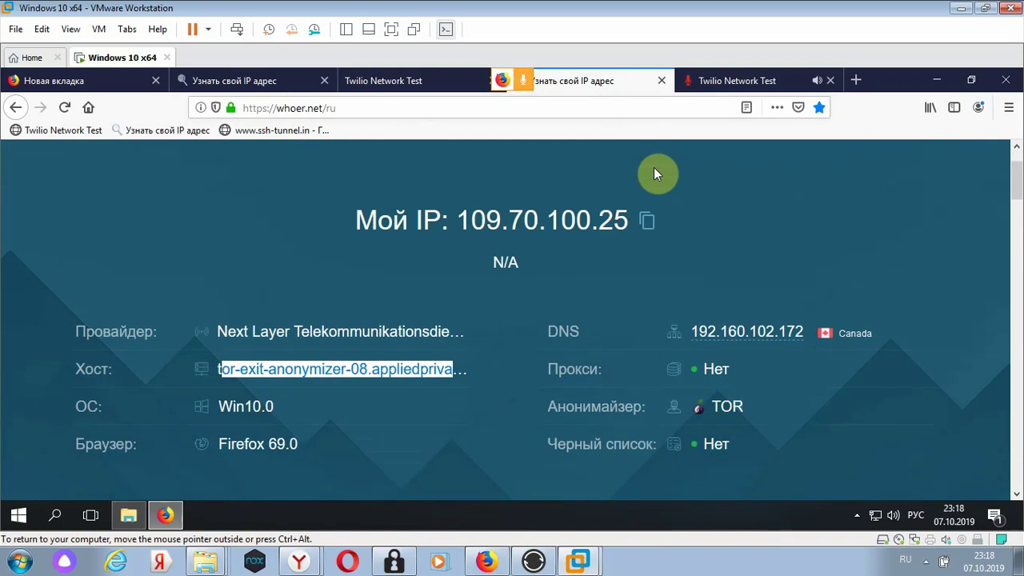